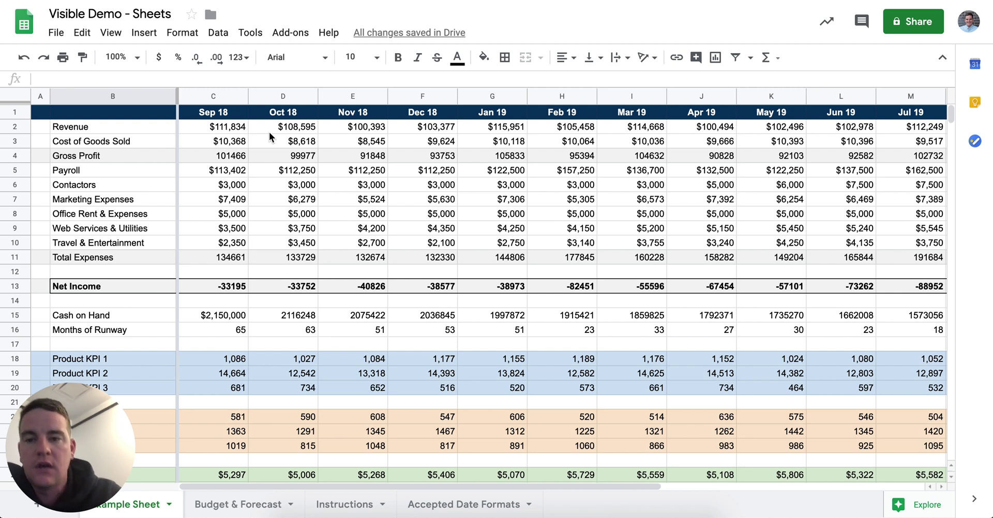
- Review the monthly date headers across row 1 and the metric names in column B of Example Sheet
key(Right)
key(Right)
key(Right)
key(Right)
key(Right)
key(Right)
key(Right)
key(Right)
key(Right)
key(Right)
key(Right)
key(Right)
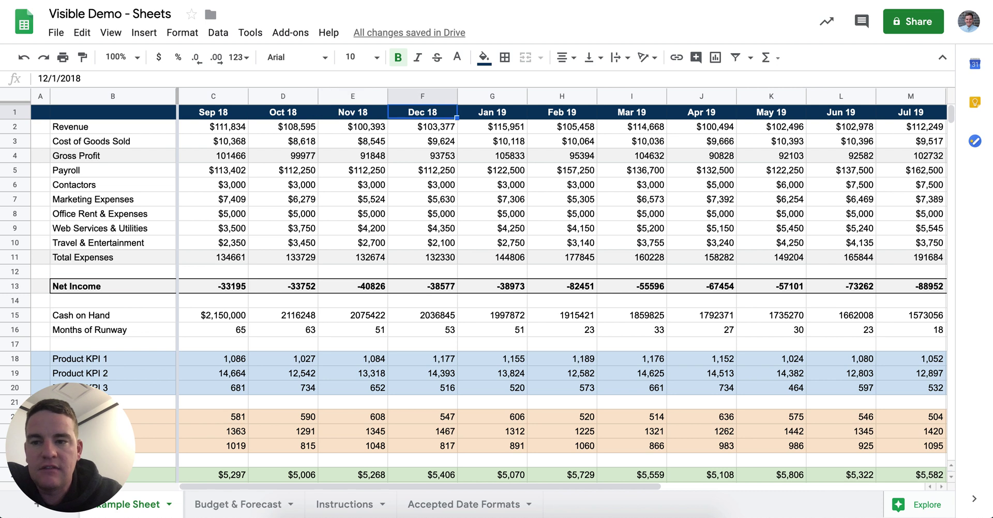
key(Right)
key(Right)
key(Right)
key(Right)
key(Right)
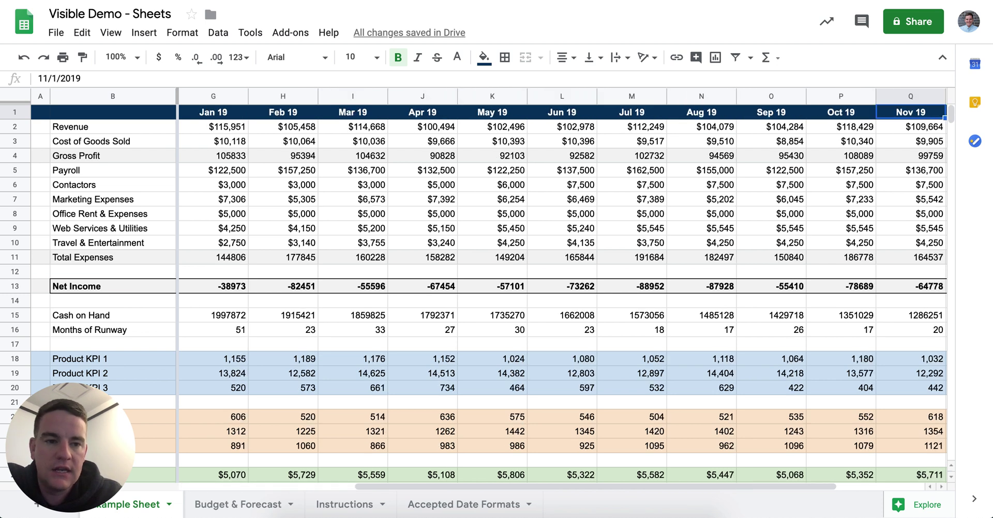
key(Left)
key(Left)
key(Left)
key(Left)
key(Left)
key(Left)
key(Left)
key(Left)
key(Left)
key(Left)
key(Left)
key(Left)
key(Left)
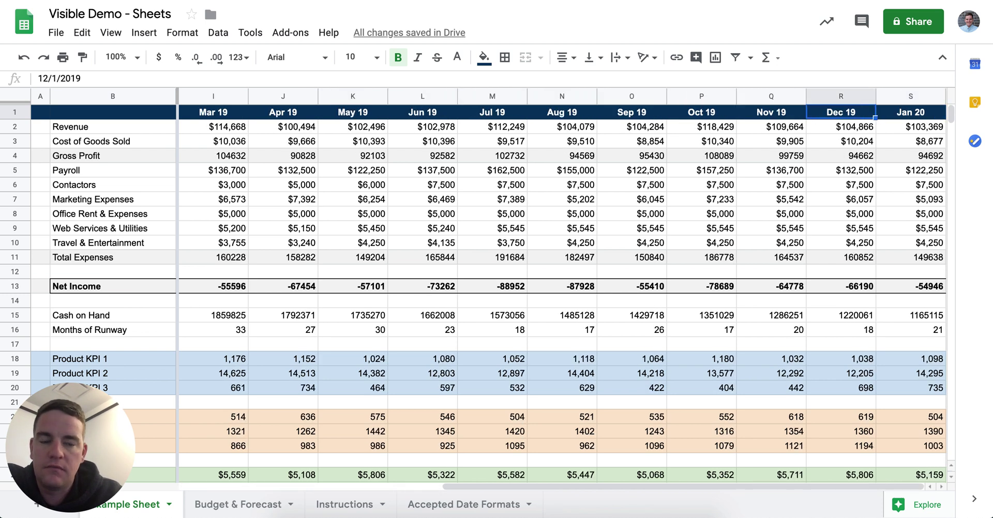
key(Left)
key(Left)
key(Left)
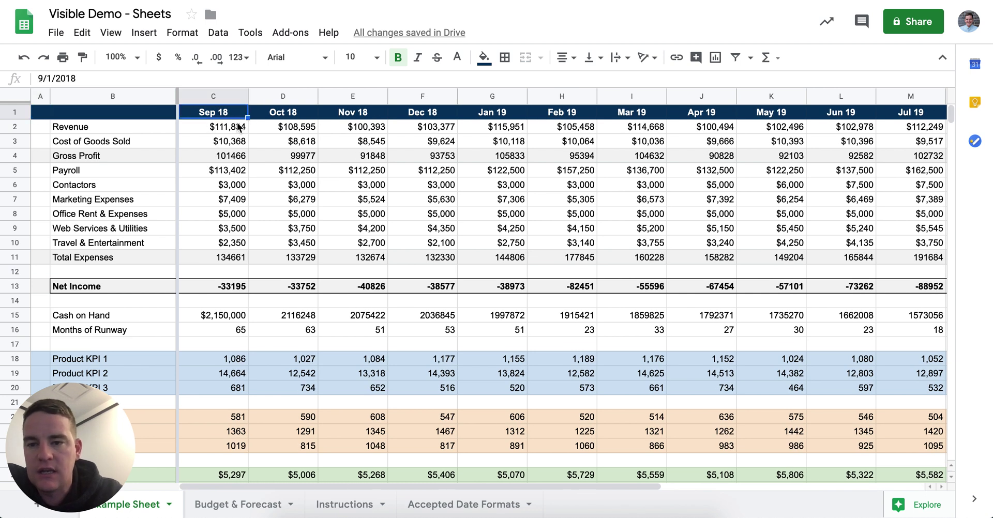
click(113, 95)
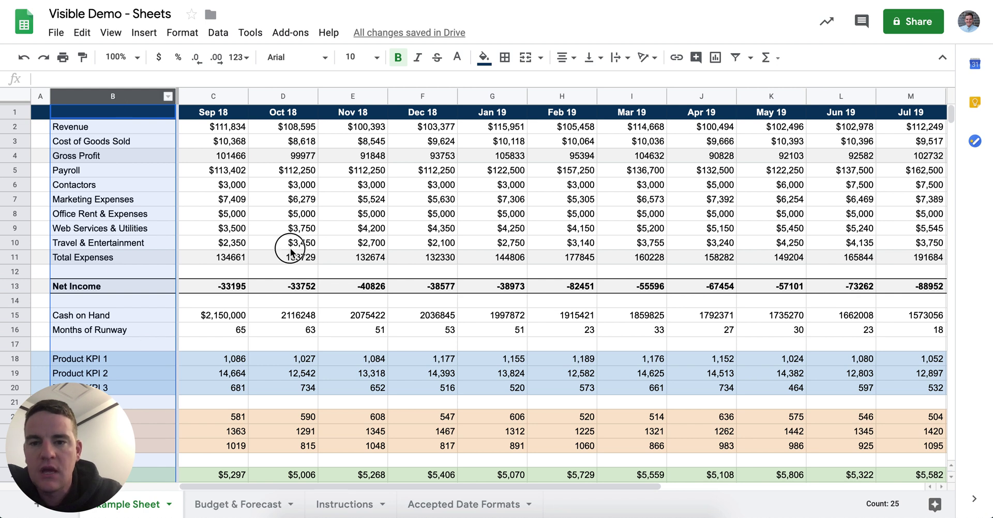
click(290, 249)
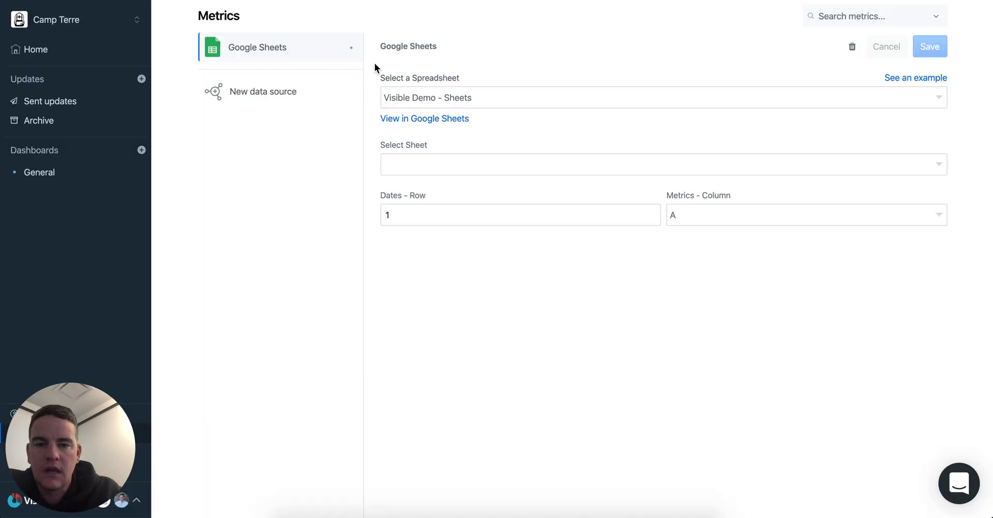
- Switch to Visible, set the Google Sheets source to Example Sheet with metrics in column B, and save it
click(432, 164)
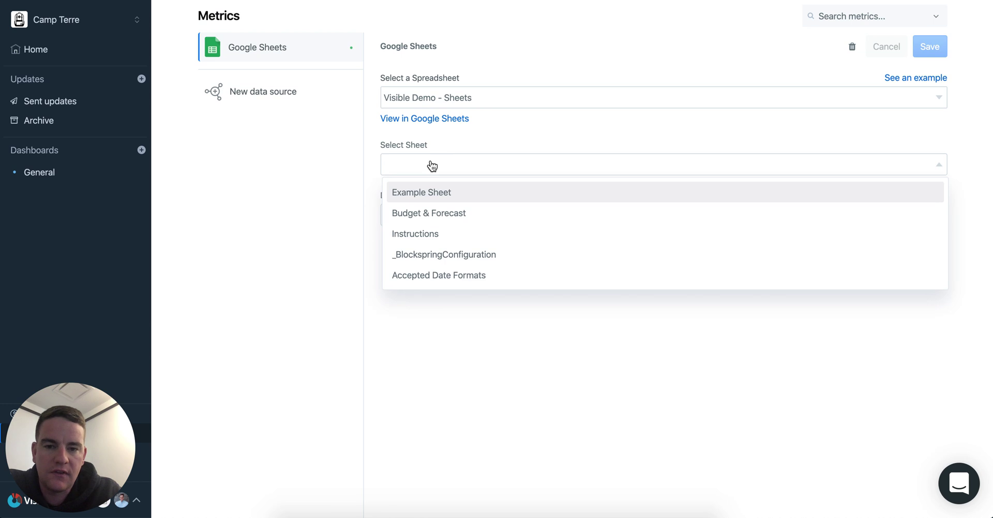
click(422, 200)
click(423, 215)
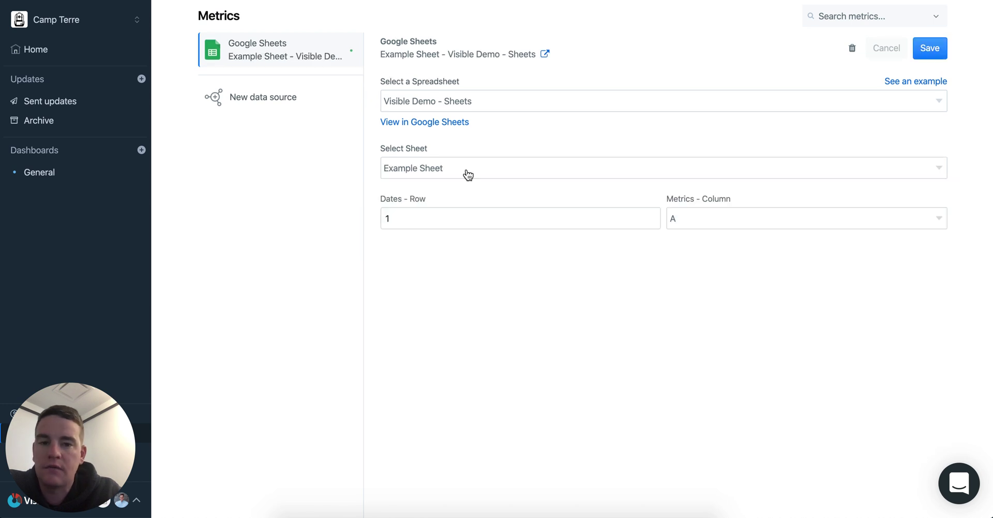
click(681, 224)
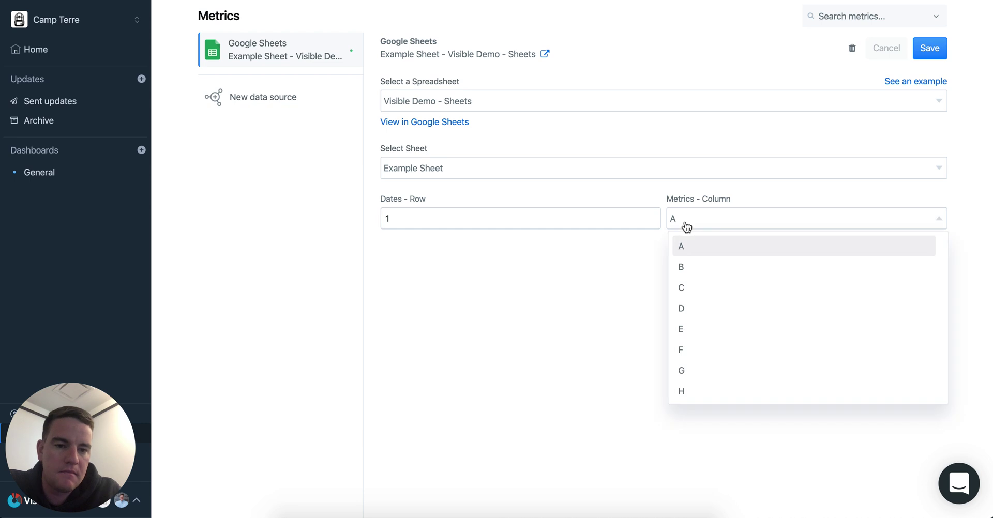
click(686, 266)
click(929, 52)
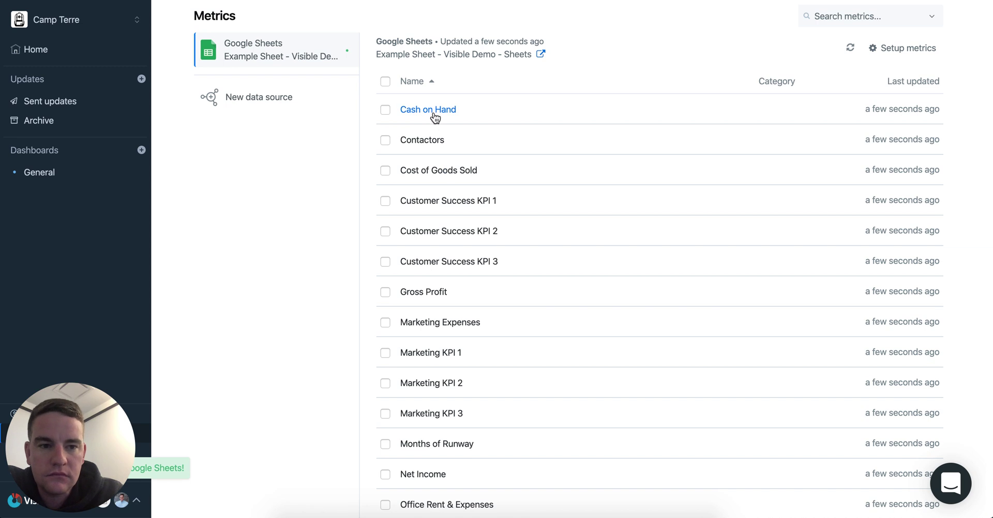
- Open the Cash on Hand metric and check its most recent monthly date and value
click(434, 112)
drag(452, 206, 541, 209)
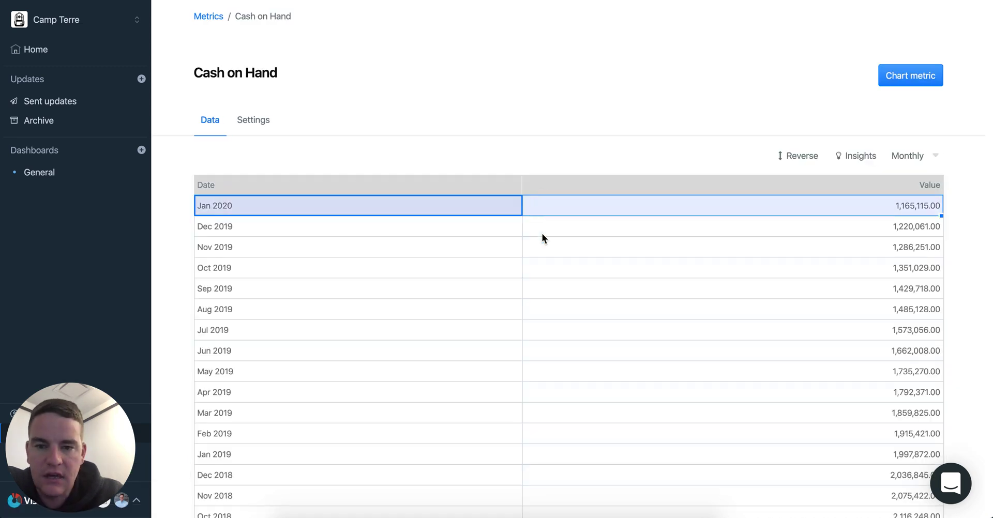
click(633, 206)
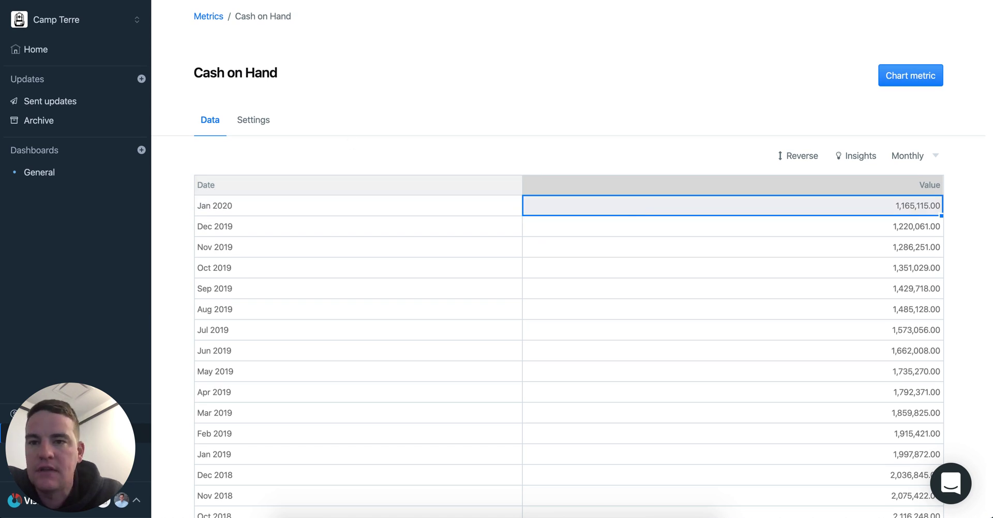
- Switch to the Google Sheets spreadsheet and insert two columns after the Jan 20 column
key(ctrl+Tab)
scroll(365, 186, right, 6)
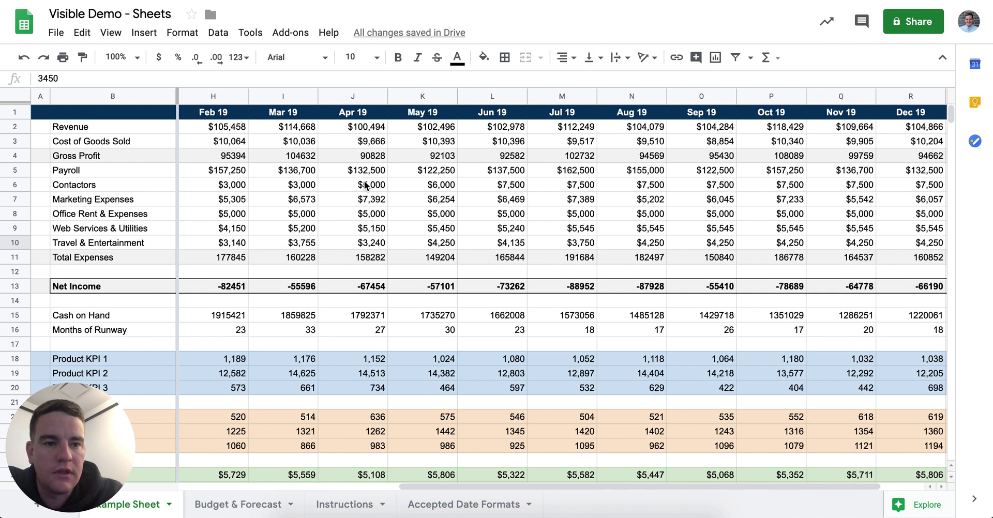
drag(902, 99, 874, 96)
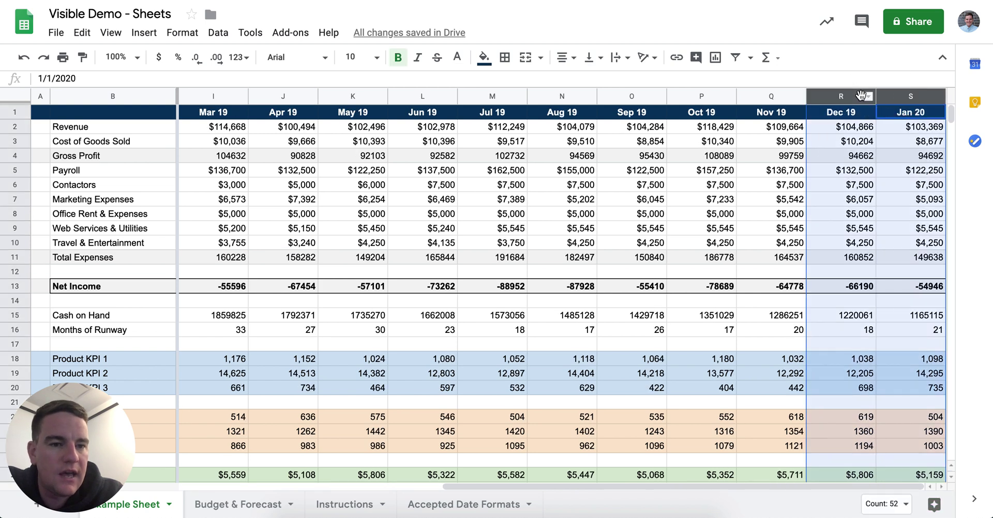
right_click(893, 96)
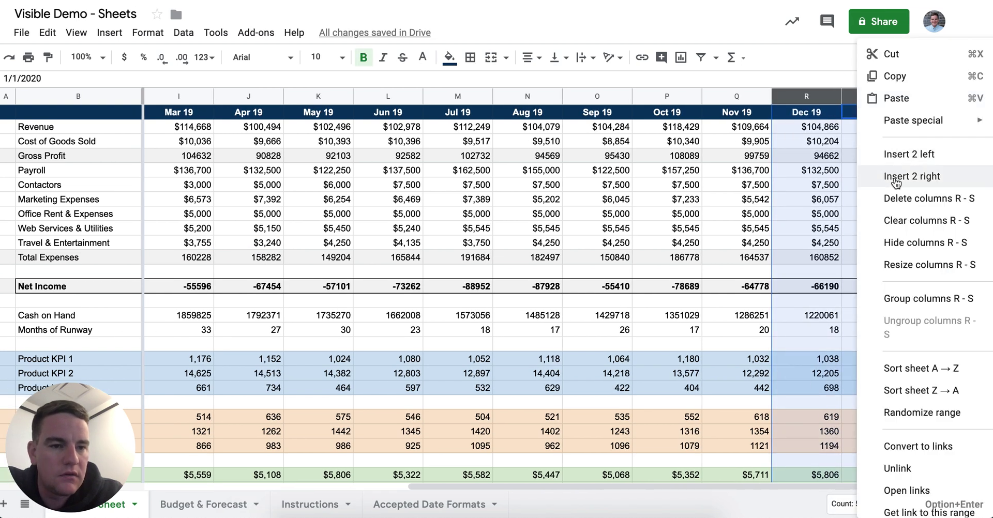
click(911, 176)
click(798, 184)
- Extend the monthly date headers in row 1 to Feb 20 in column T
click(756, 116)
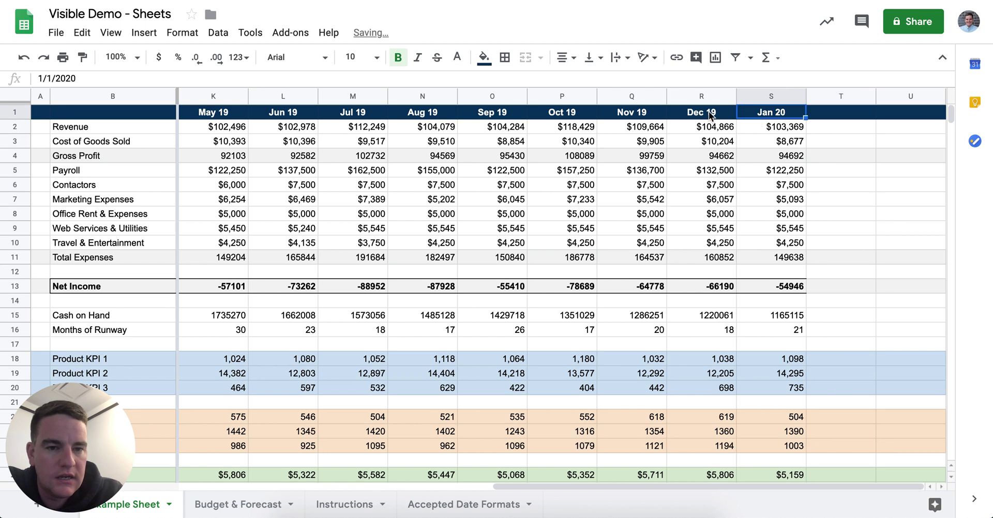
click(702, 112)
shift+click(803, 119)
drag(803, 119, 814, 122)
click(824, 185)
- Enter 2000000 as the Feb 20 Cash on Hand value
click(802, 317)
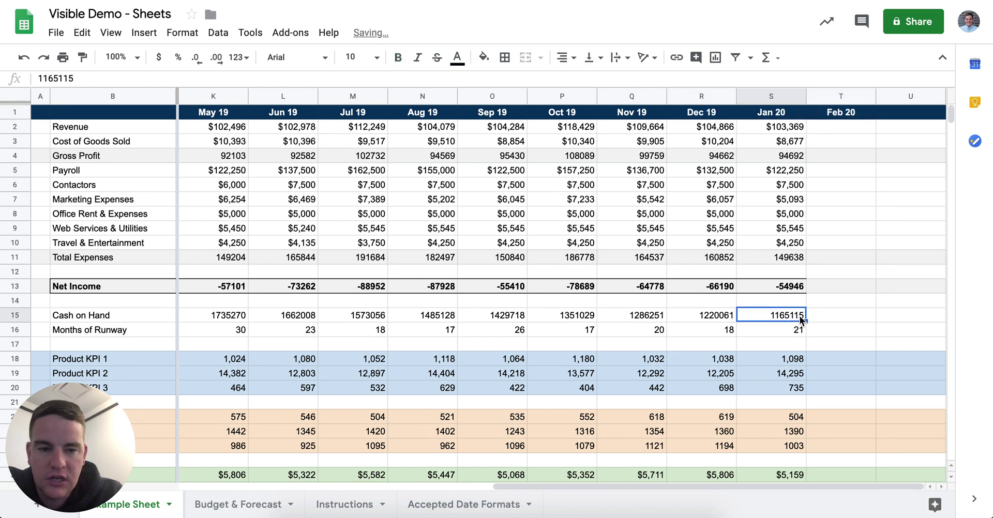
click(821, 320)
text(2000000)
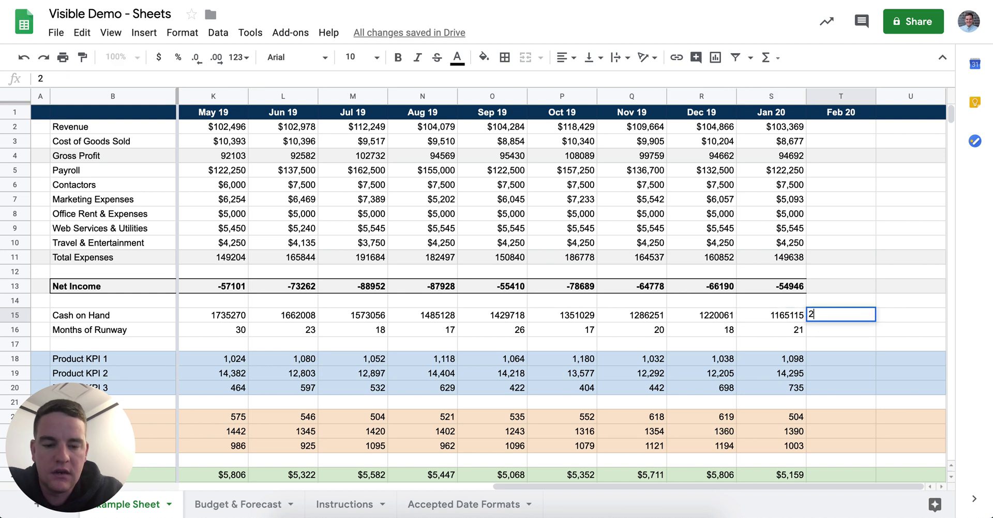
key(Return)
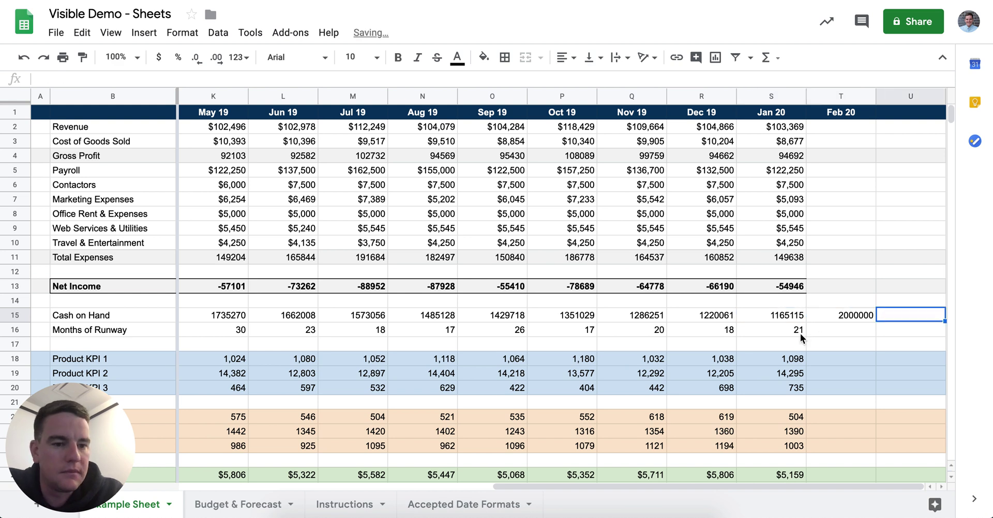
- Add a metric in row 34, labelled with a first name plus "Metric", and enter 100 for Sep 18
scroll(800, 332, left, 8)
scroll(799, 333, down, 7)
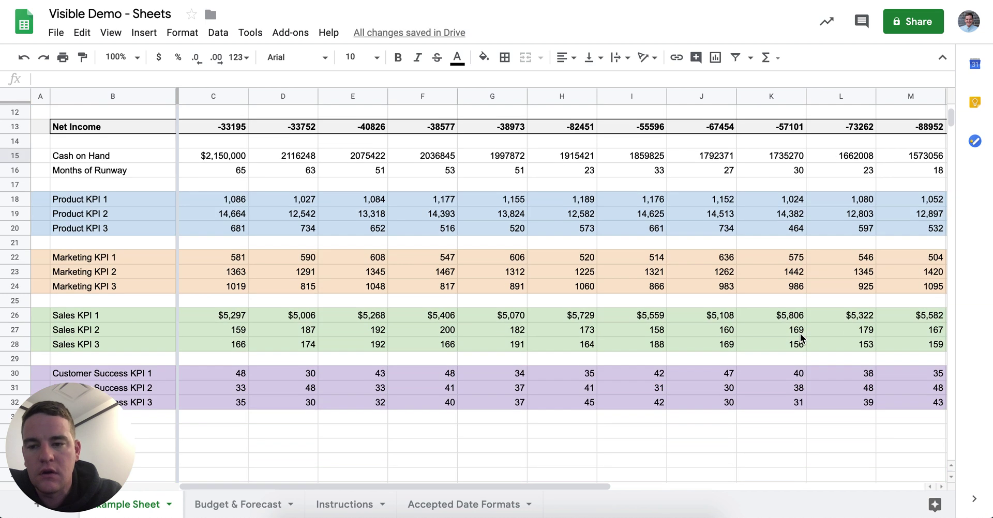
click(133, 285)
text(Mike's Metri)
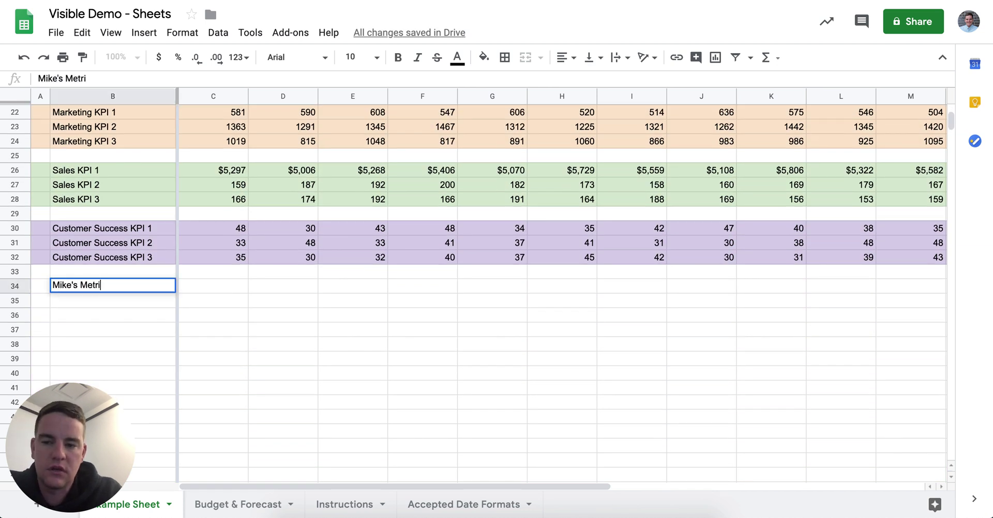
text(c)
key(Tab)
text(100)
key(Tab)
- Fill the value 100 across row 34 from column C to column K and close the Dictionary window
click(223, 287)
drag(247, 291, 765, 298)
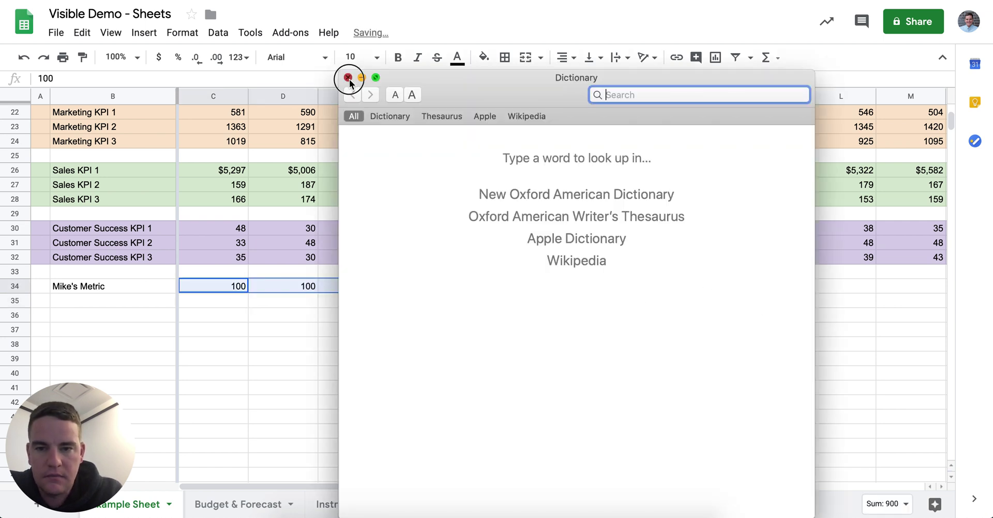
click(347, 77)
click(547, 353)
- Switch to Visible, return to the Metrics list and refresh the Google Sheets data source
scroll(547, 352, up, 3)
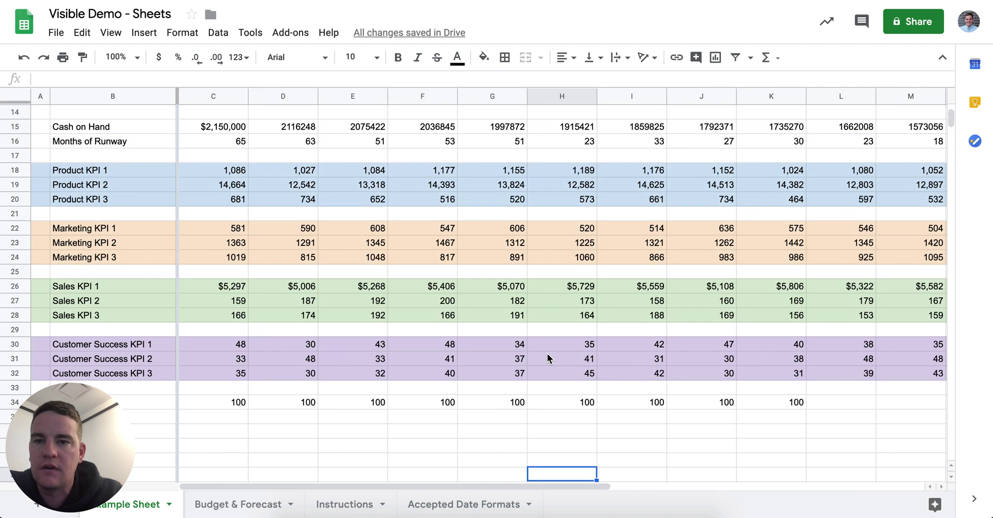
key(ctrl+Tab)
click(205, 15)
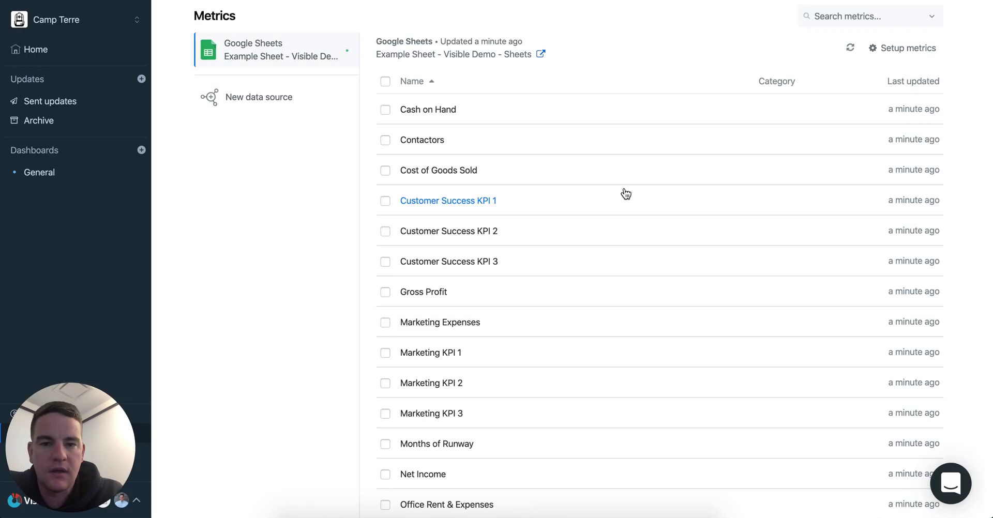
click(849, 47)
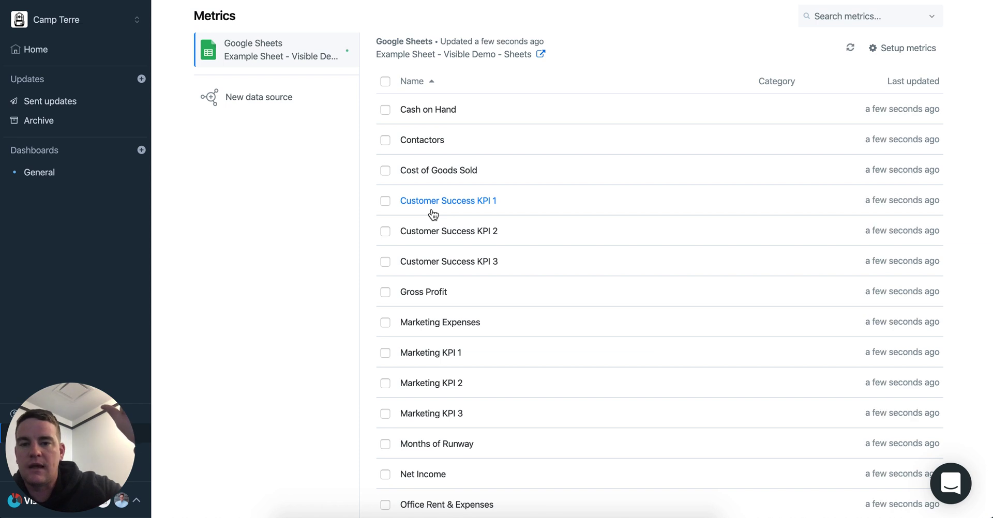
- Check the Feb 2020 value in the Cash on Hand metric, then go back to the Metrics list
click(418, 110)
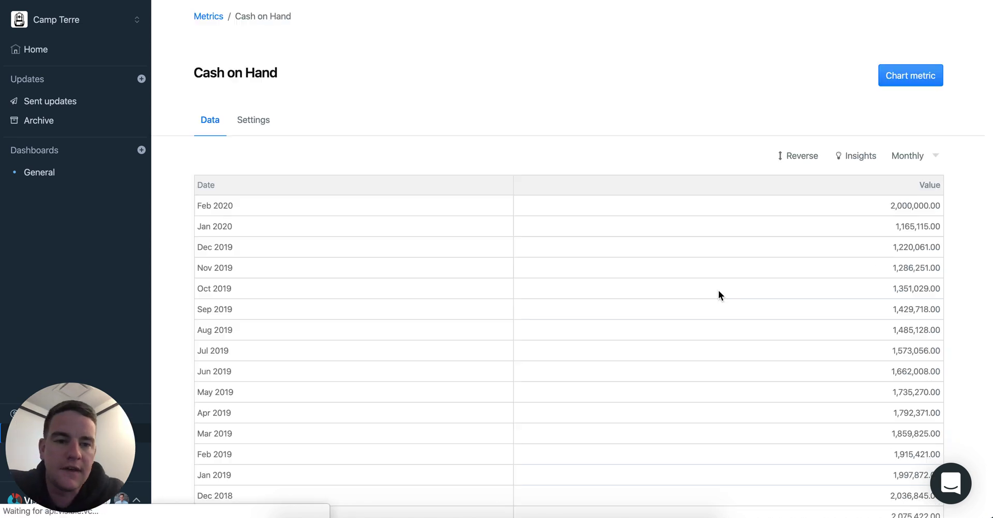
click(795, 210)
scroll(795, 210, left, 5)
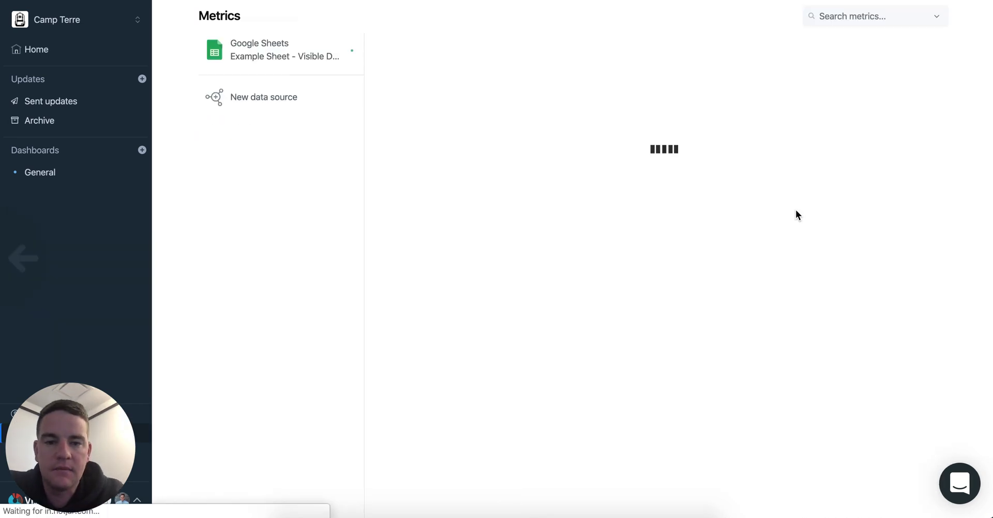
- Open the newly added row 34 metric and check its monthly values
click(439, 443)
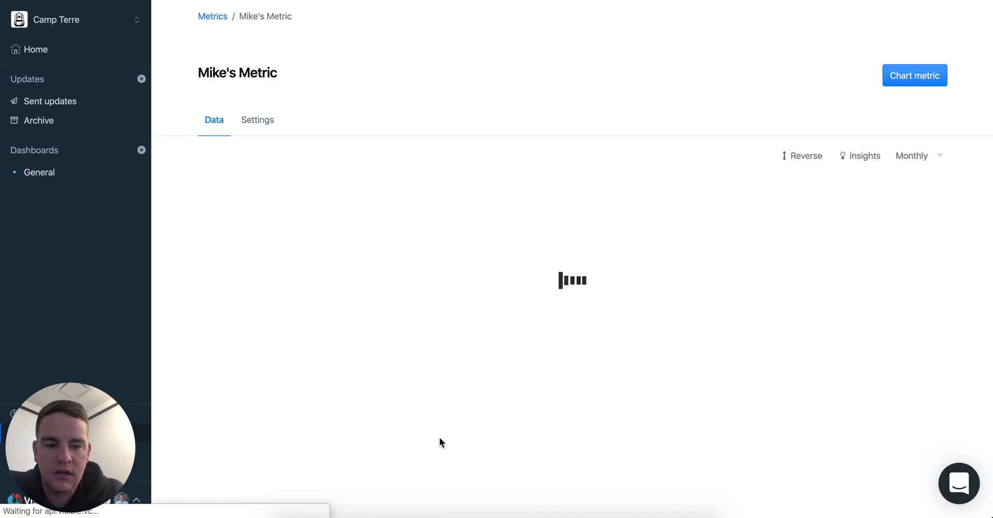
drag(778, 225, 779, 409)
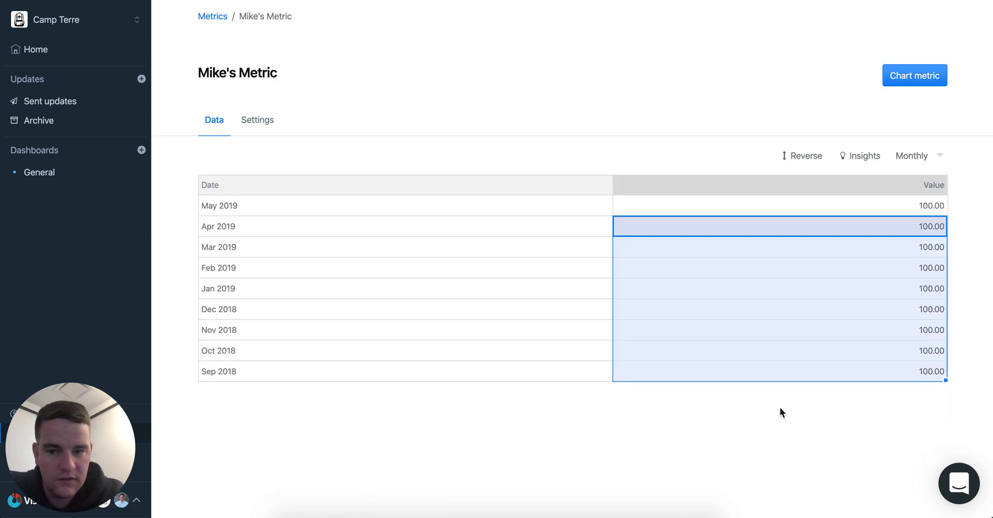
click(589, 209)
- Switch to the Google Sheets spreadsheet and rename Customer Success KPI 3 as "Churned Dollars"
key(ctrl+Tab)
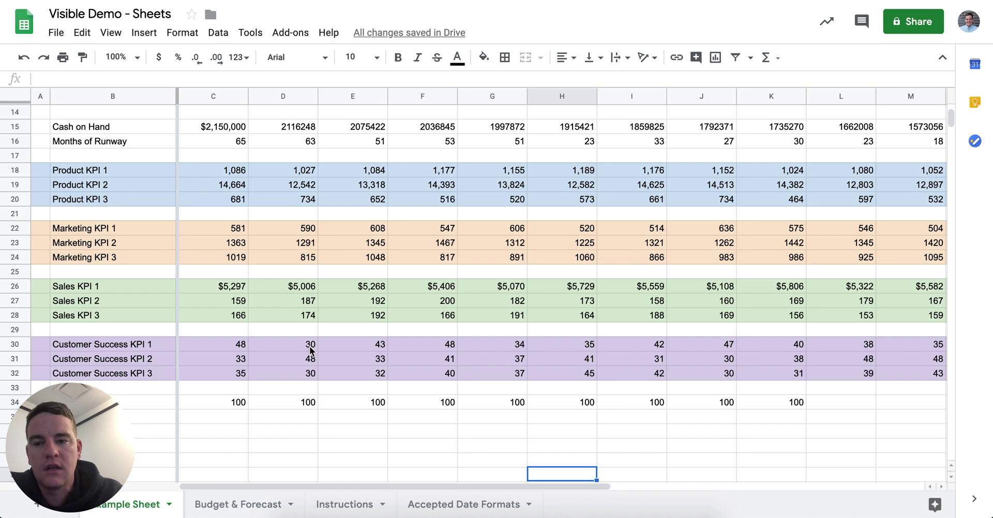
scroll(244, 371, down, 3)
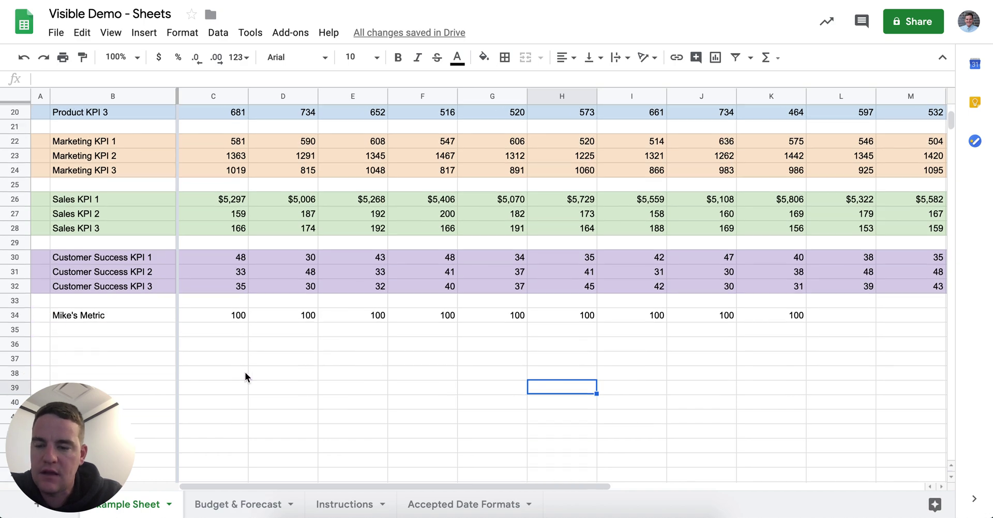
double_click(165, 287)
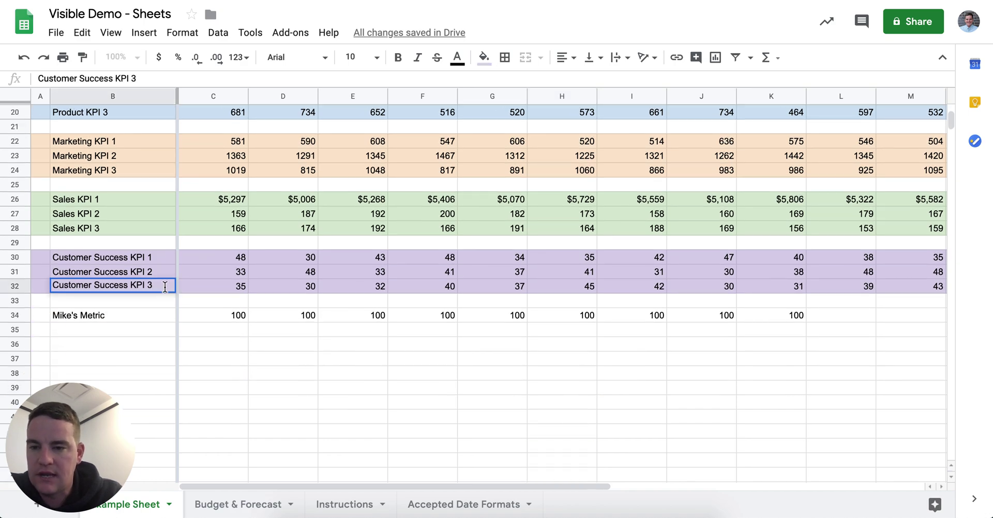
triple_click(127, 287)
text(Chu)
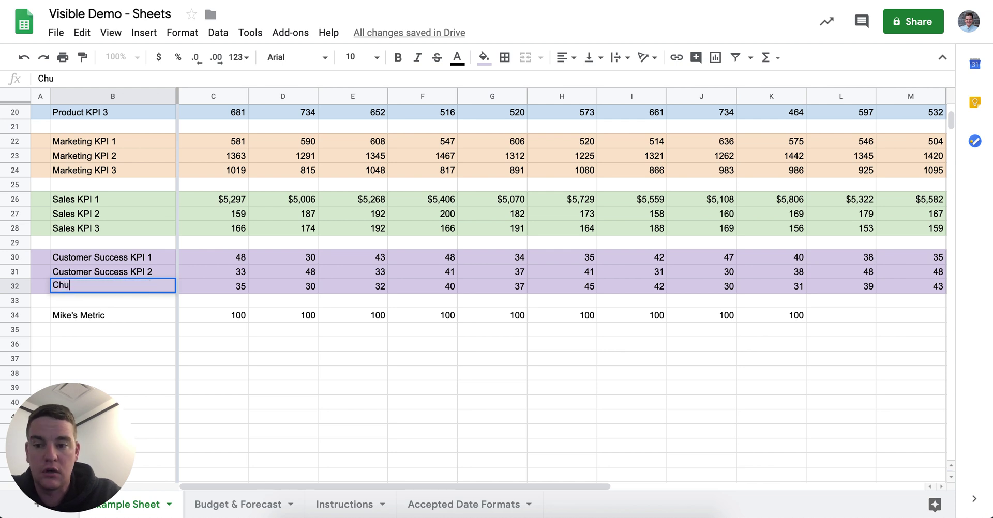
text(rned Dollars)
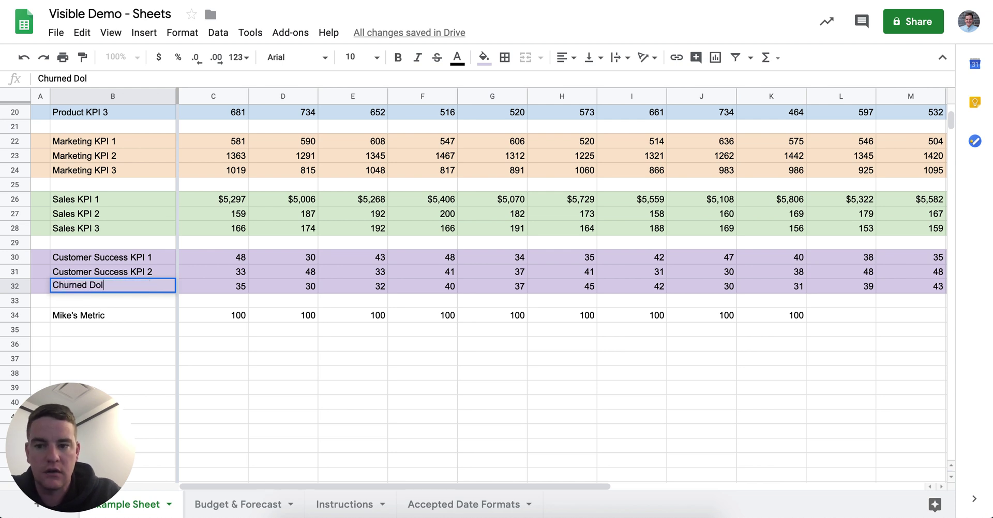
key(Tab)
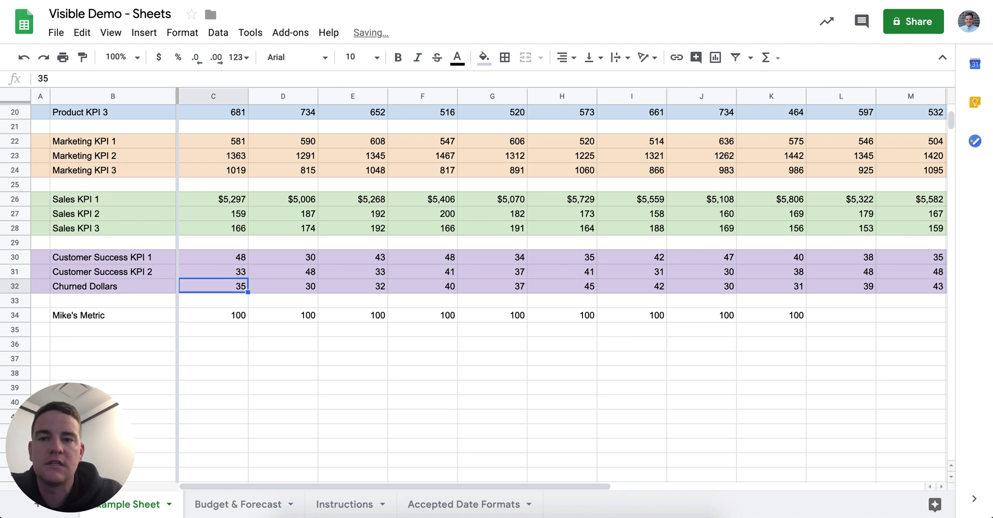
- Switch to Visible, go back to the Metrics list and refresh the Google Sheets data source
key(ctrl+Tab)
click(212, 16)
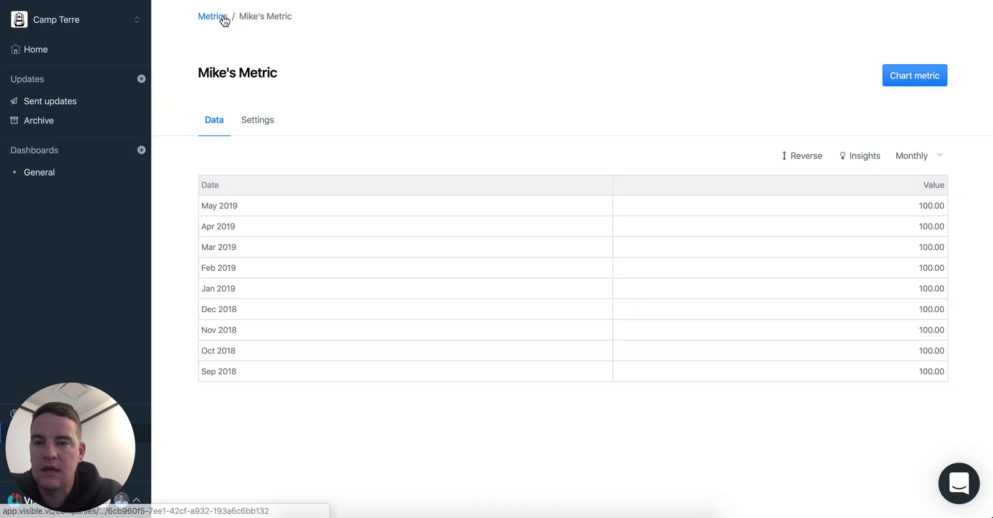
click(848, 50)
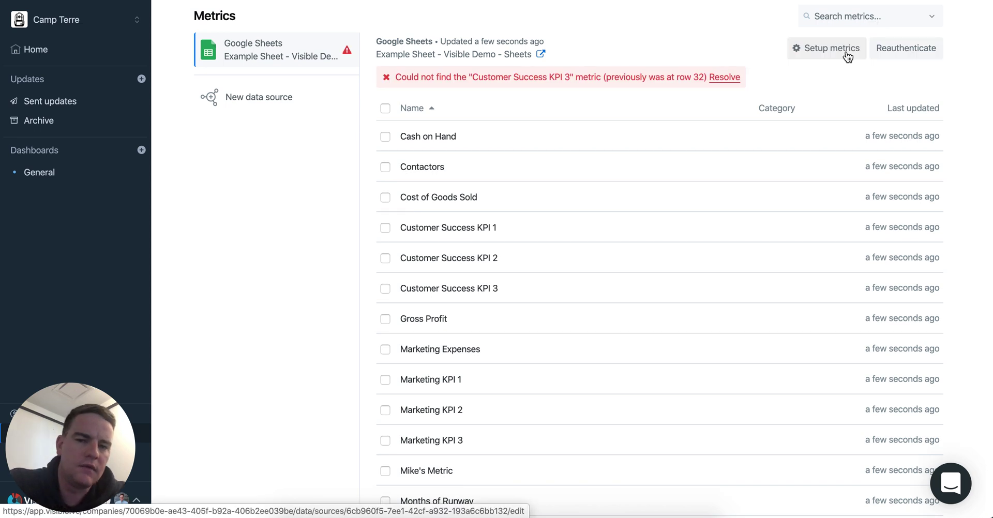
- Resolve the missing Customer Success KPI 3 metric by confirming that it was renamed to "Churned Dollars"
click(733, 78)
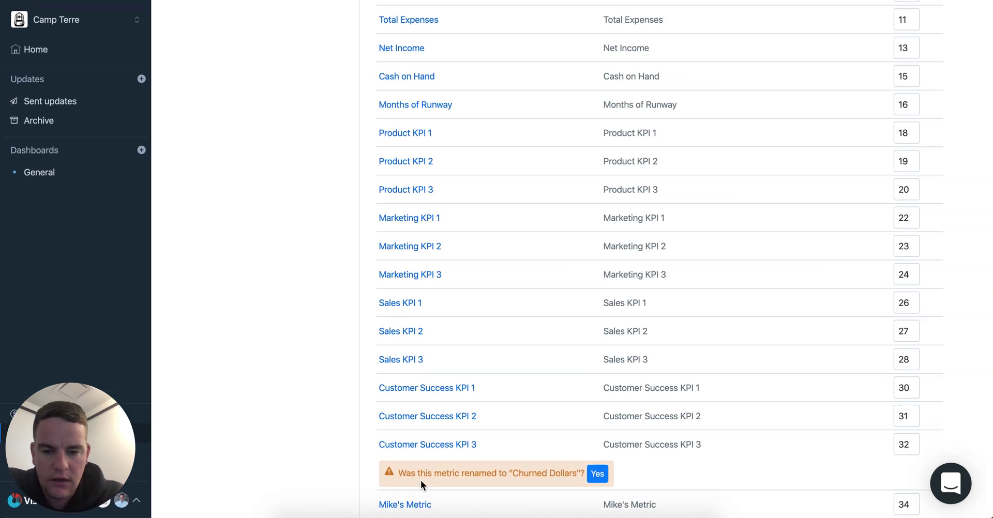
click(597, 474)
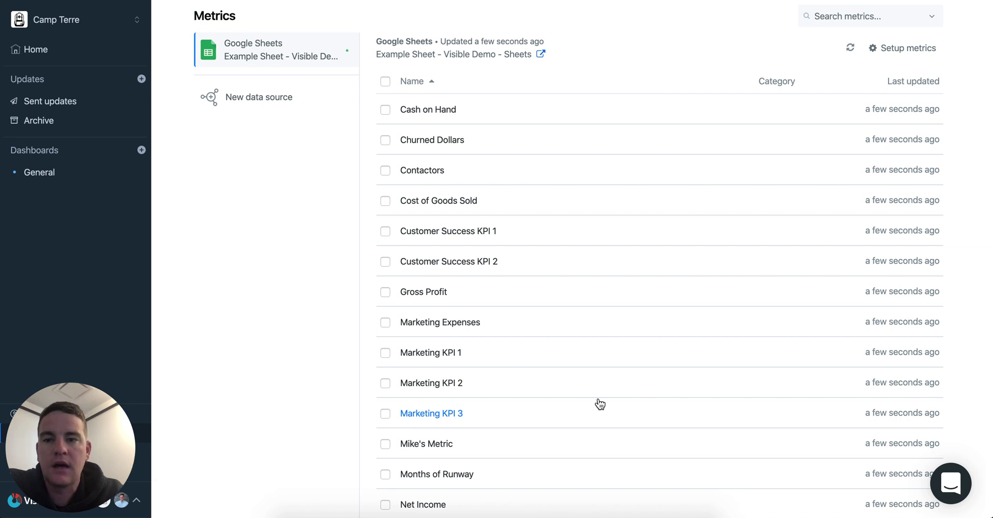
- Switch to the Google Sheets spreadsheet and move the entire row 34 metric down to row 36
key(ctrl+Tab)
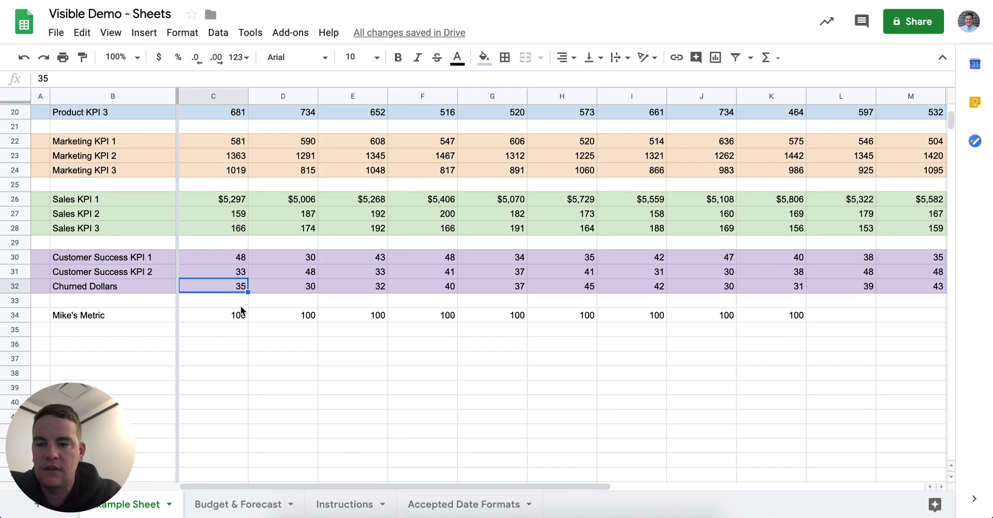
click(11, 315)
drag(11, 314, 13, 344)
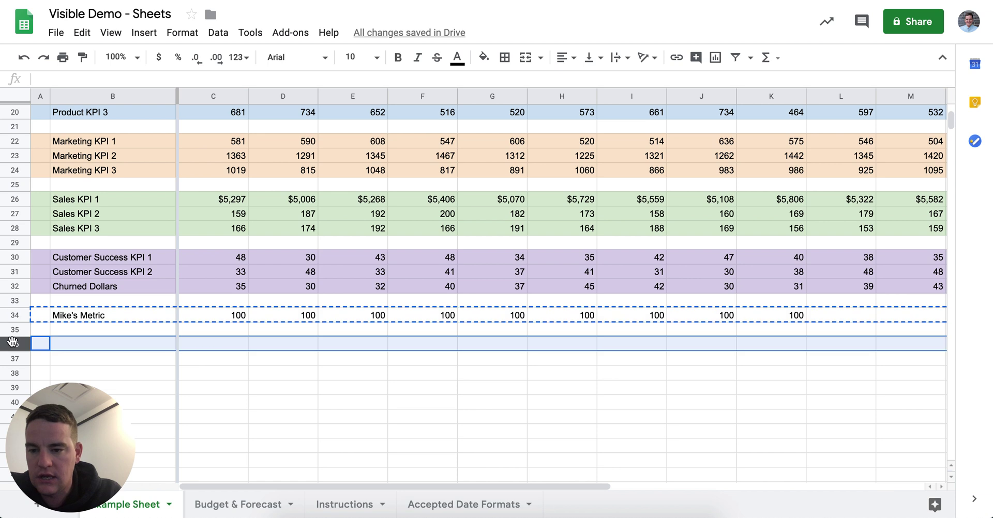
click(86, 342)
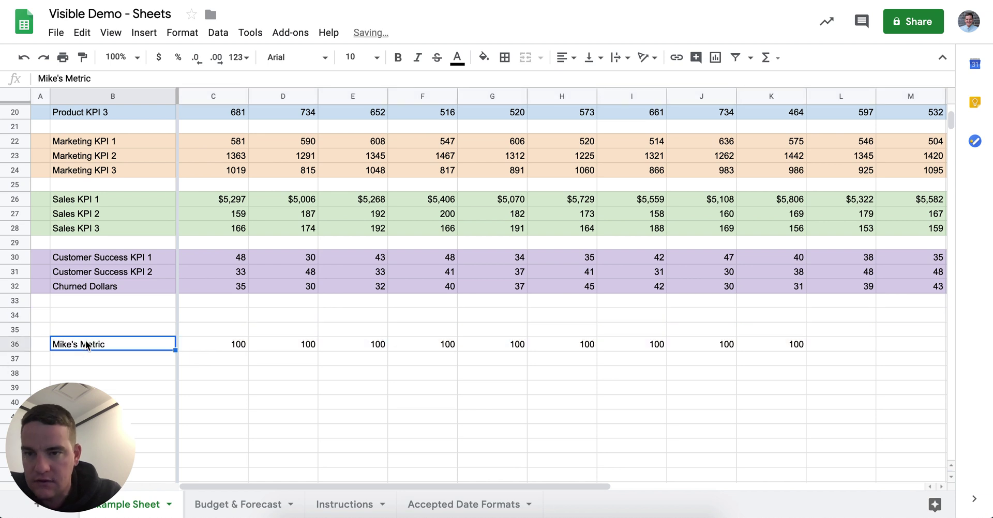
- Switch to Visible and refresh the Google Sheets data source to sync the moved metric row
key(ctrl+shift+Tab)
click(850, 47)
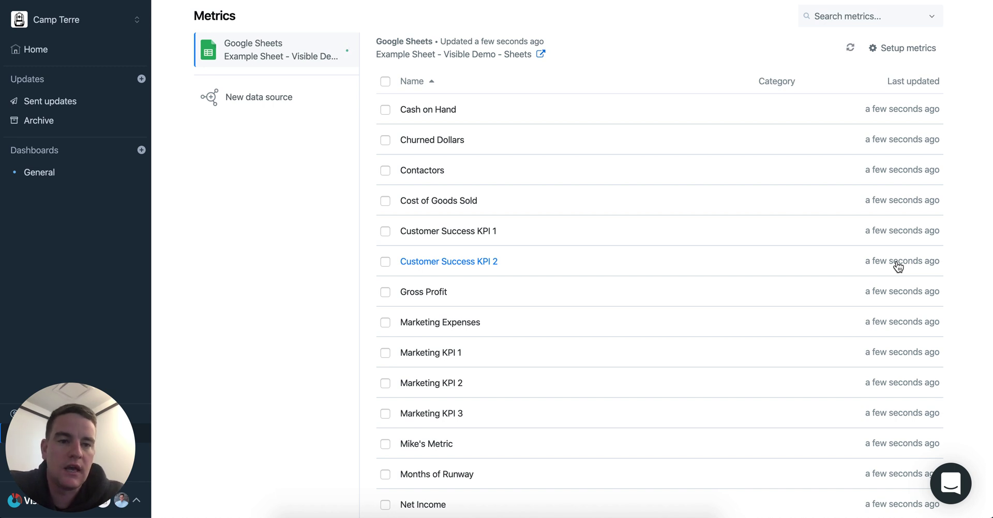
- Switch to the Google Sheets spreadsheet and select the moved metric's values in C36:I36
key(ctrl+Tab)
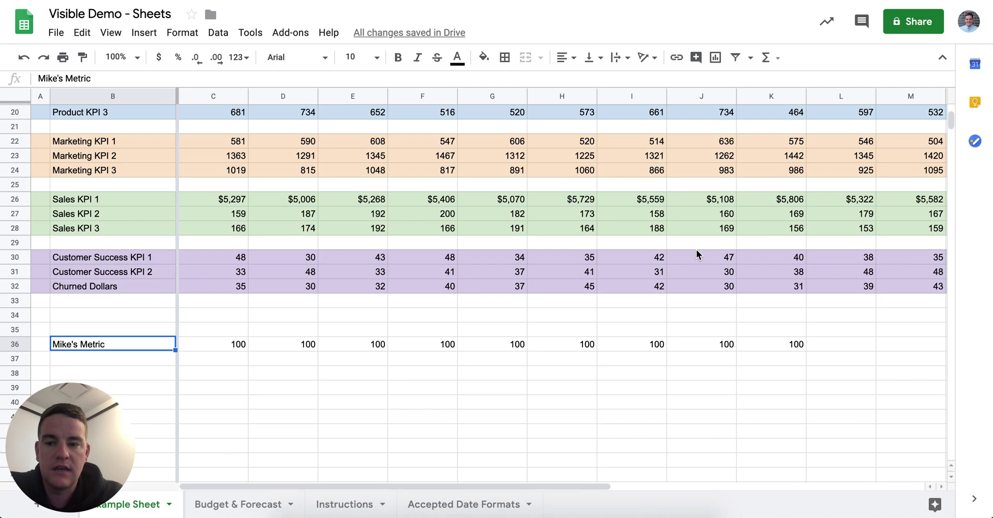
drag(207, 349, 640, 348)
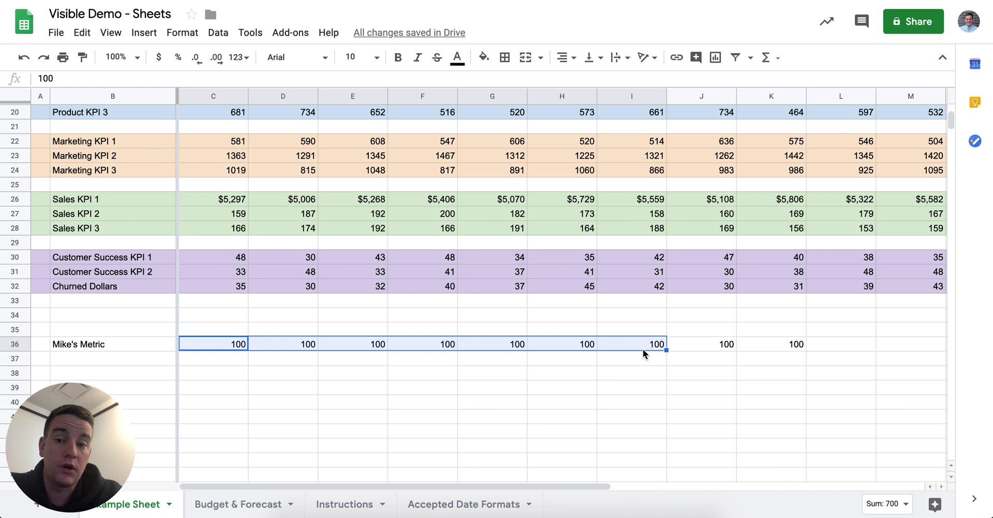